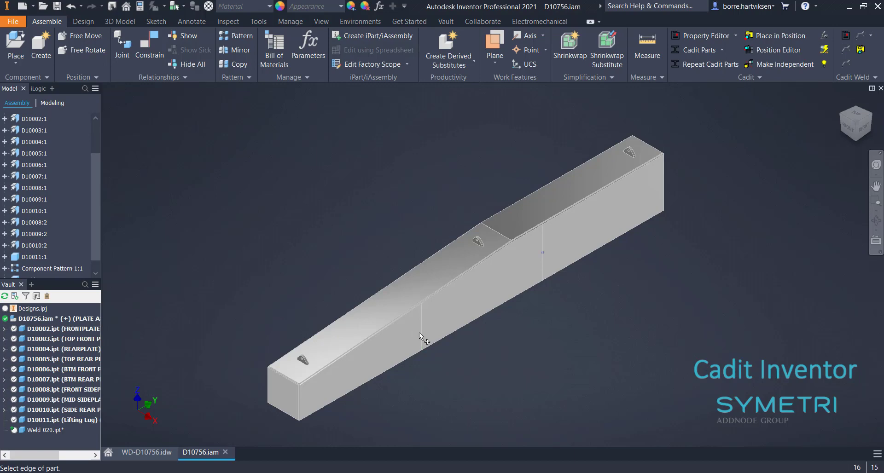
Add BUTT weld 3011 on the vertical seam nearer the beam's low end and BUTT weld 3012 on the top plate seam
left_click(418, 333)
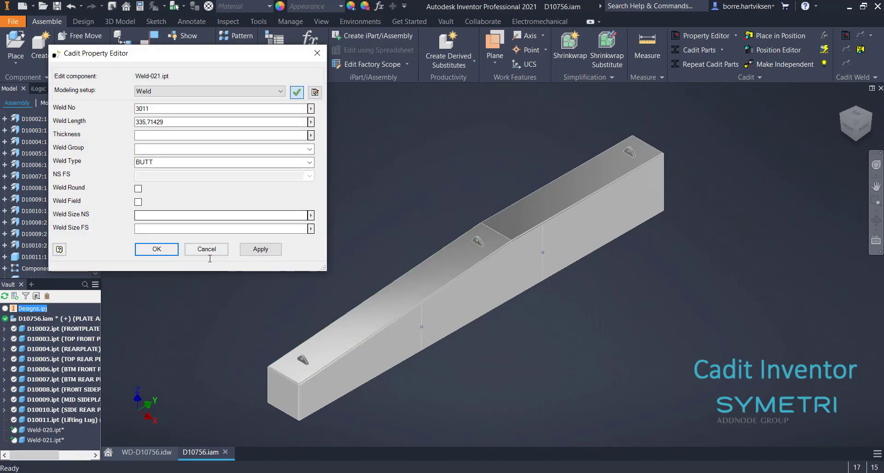
left_click(171, 248)
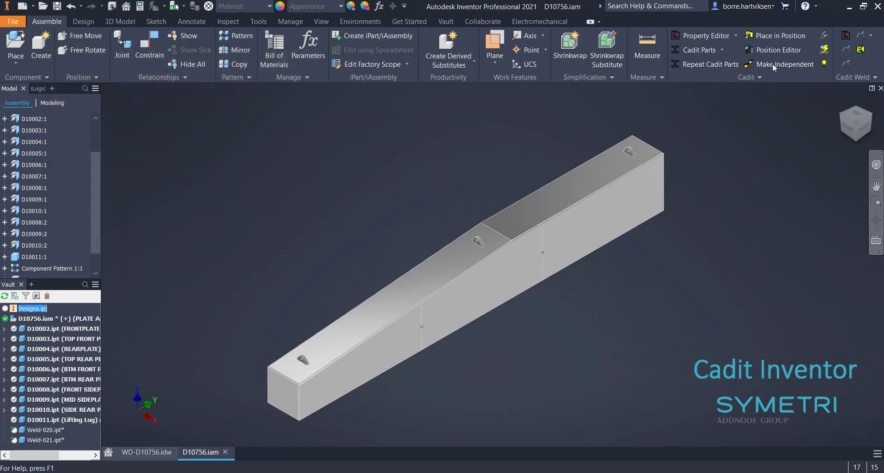
left_click(872, 38)
left_click(851, 145)
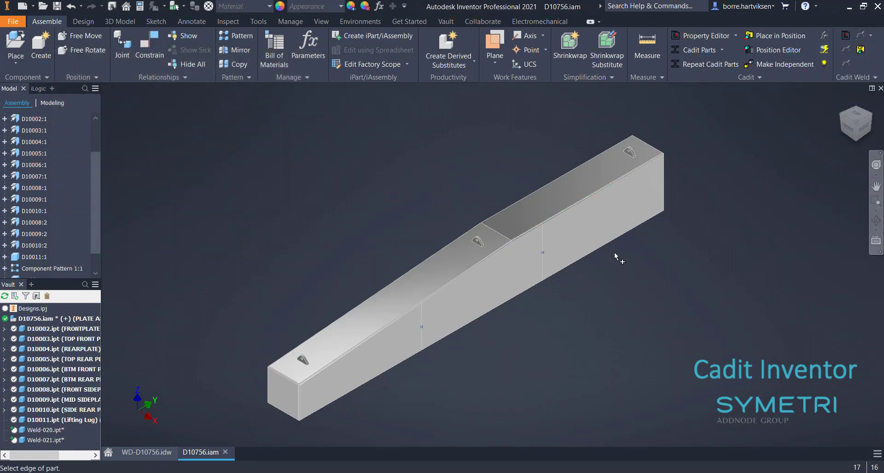
left_click(543, 258)
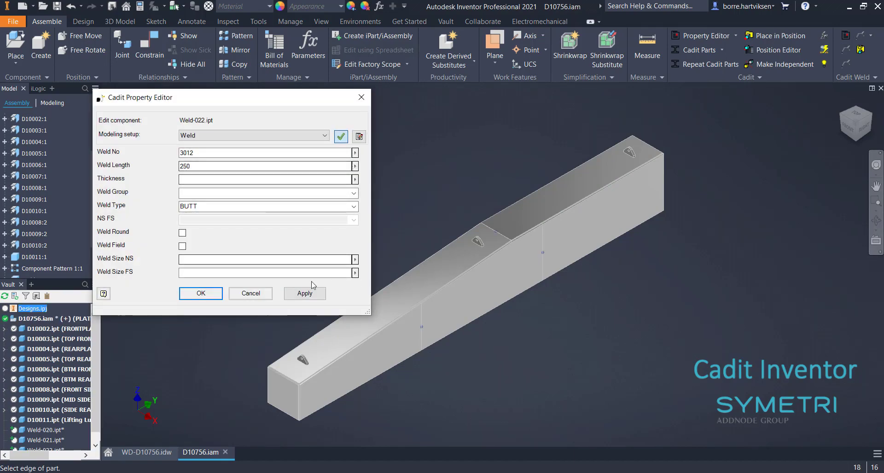
left_click(201, 295)
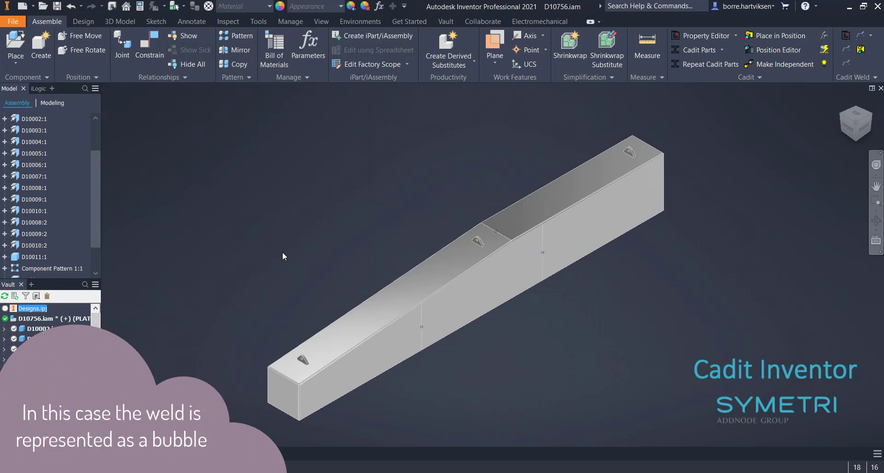
Add round FILLET weld 1011 with near-side size 5 around the lifting lug at the beam's low end
left_click(866, 207)
left_click_drag(524, 240, 565, 274)
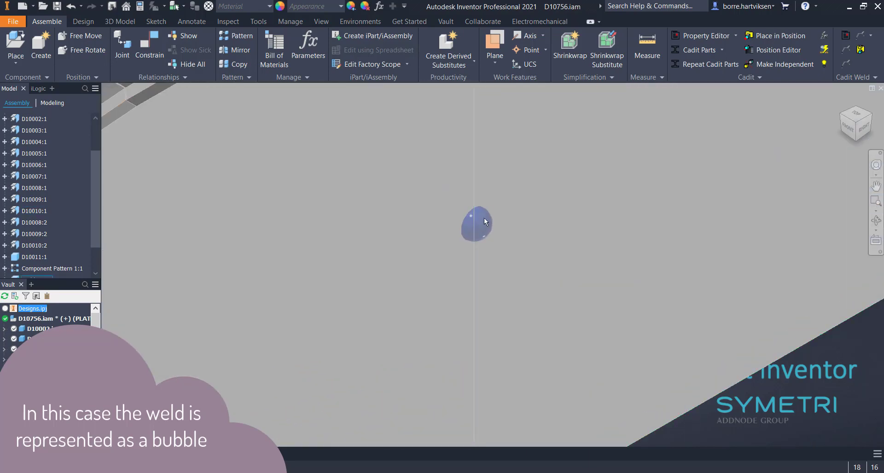
mouse_move(484, 221)
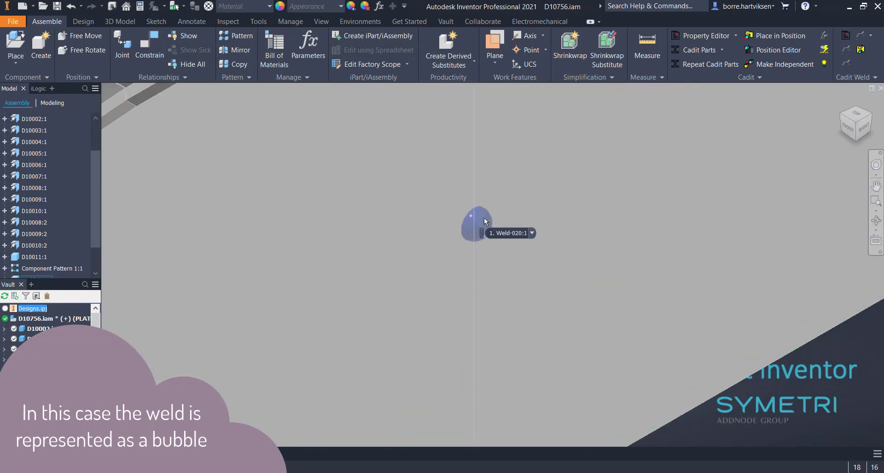
left_click(858, 129)
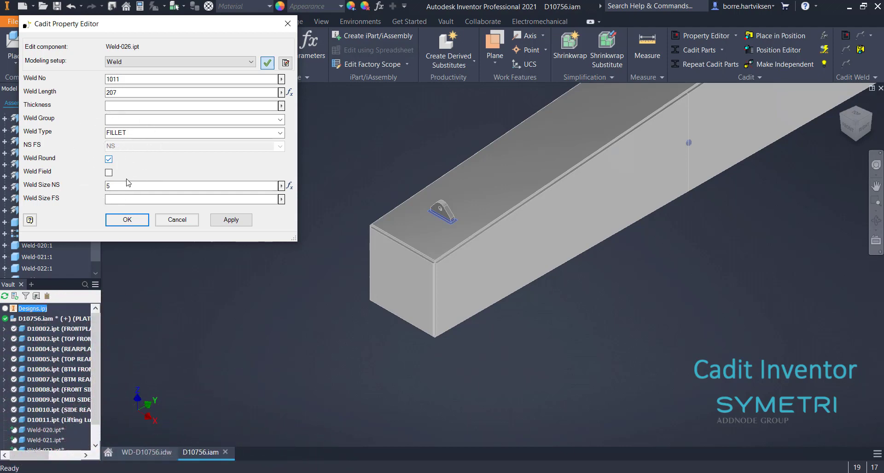
left_click(128, 220)
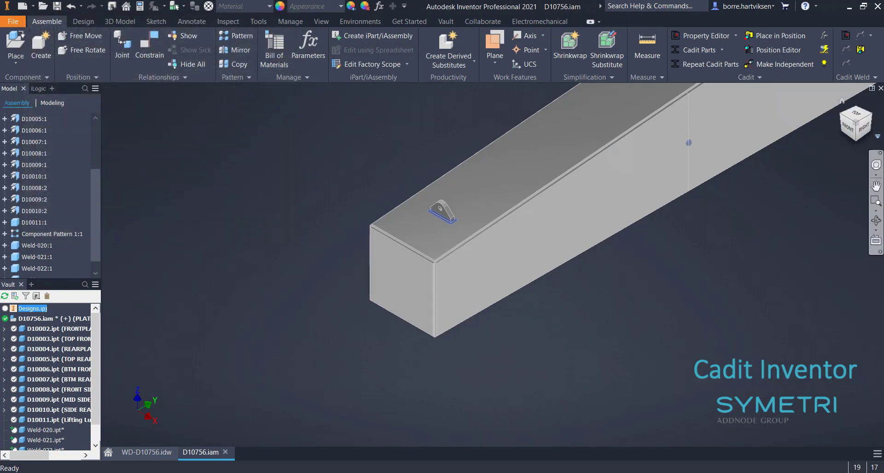
Add a fillet weld around the base of the middle lifting lug
left_click(876, 186)
left_click_drag(414, 373, 516, 344)
left_click_drag(754, 175, 644, 251)
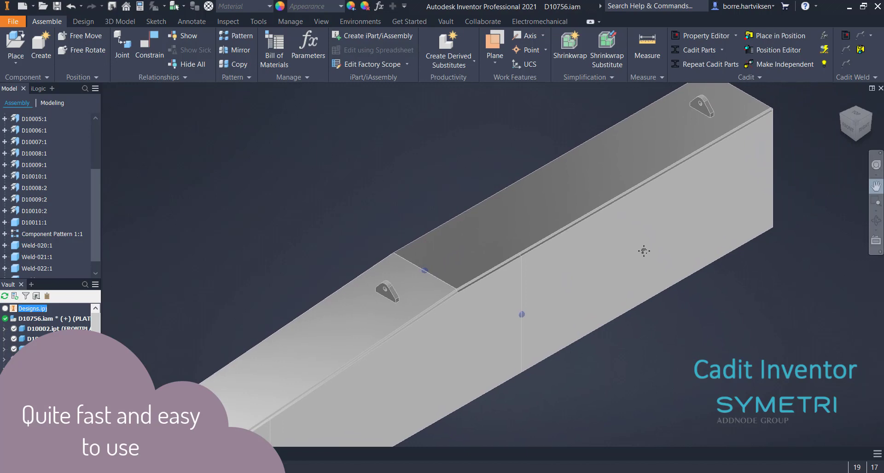
left_click(850, 66)
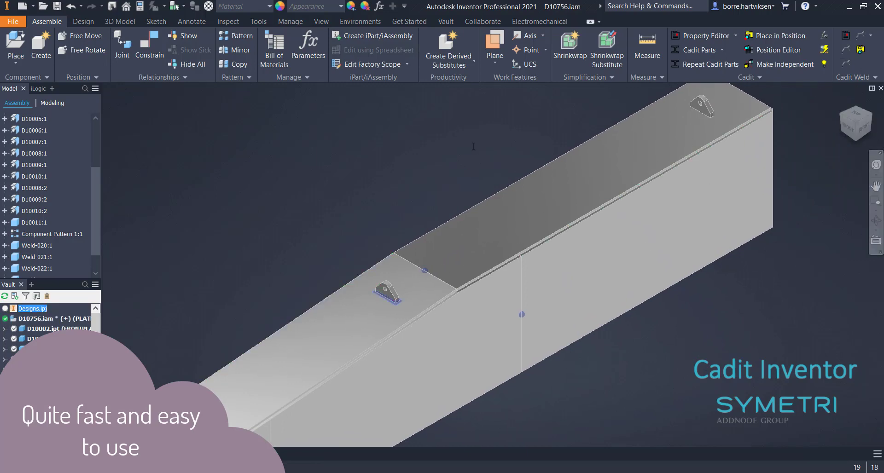
left_click(169, 265)
Add round FILLET weld 1013 with near-side size 5 around the lifting lug at the beam's high end
left_click(846, 64)
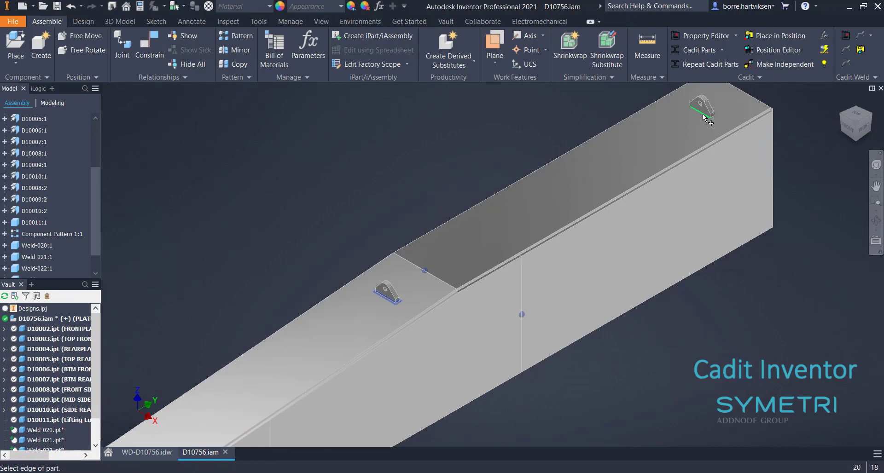
left_click(764, 122)
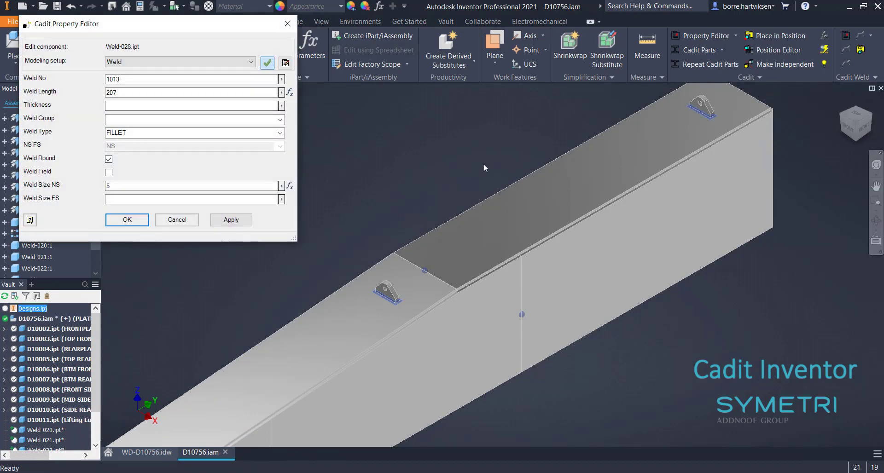
left_click(122, 220)
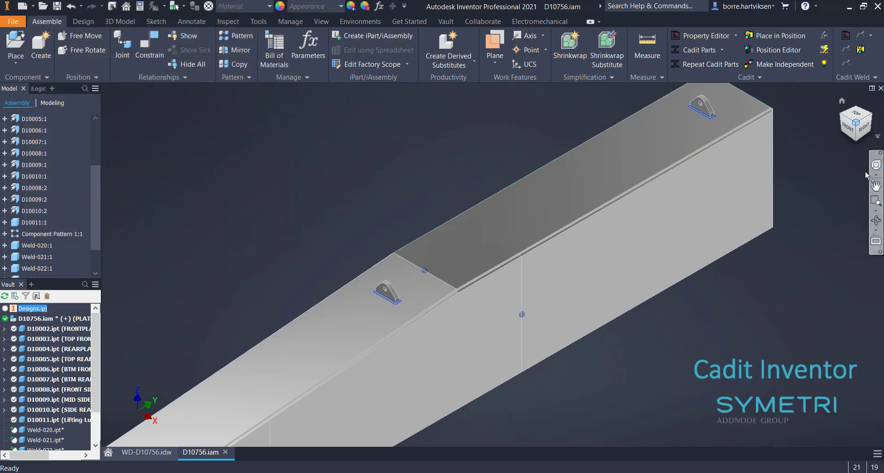
left_click(856, 125)
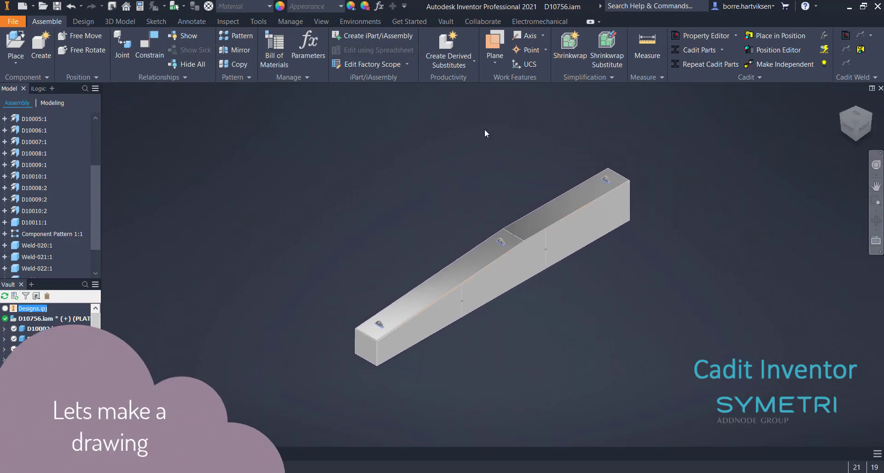
In drawing WD-D10756.idw, insert Automatisk Sveisesymbol symbols with visible leaders and 10 mm offsets for the three butt welds in the upper-left side view
left_click(150, 452)
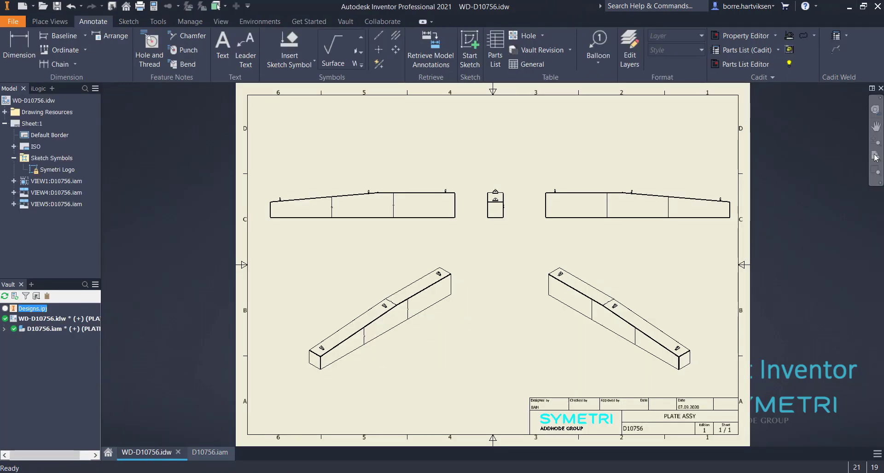
left_click(875, 171)
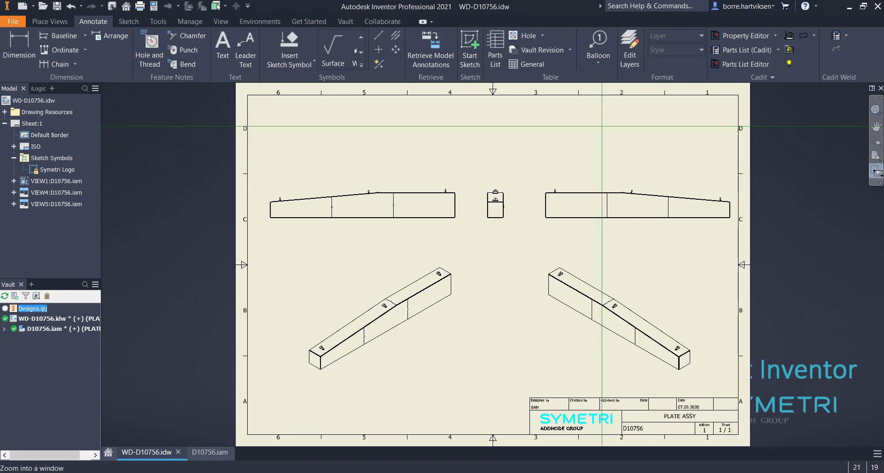
left_click_drag(265, 180, 464, 237)
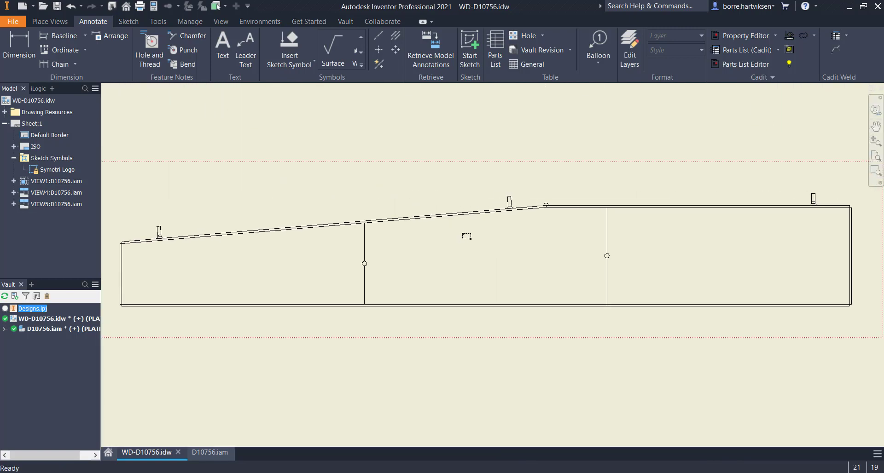
left_click(371, 269)
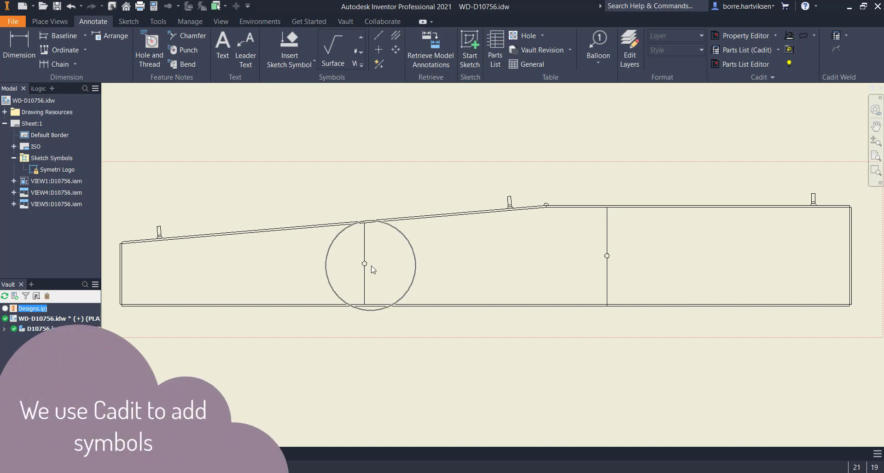
left_click(603, 257)
left_click(548, 207)
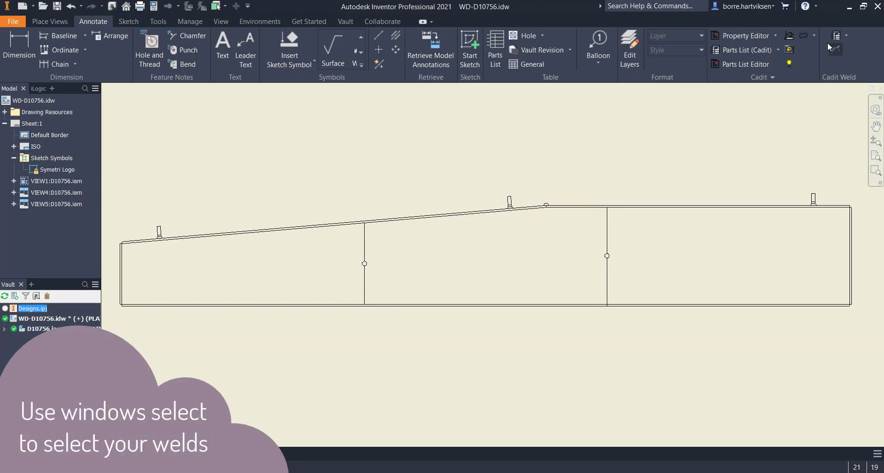
left_click(788, 36)
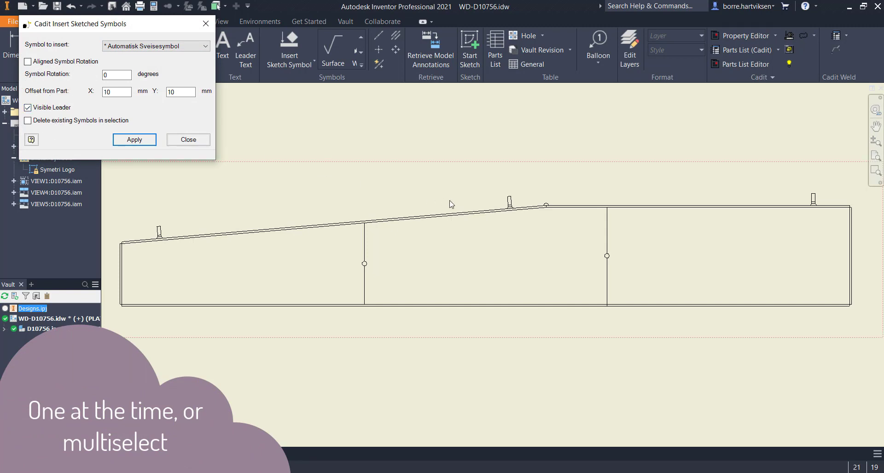
mouse_move(332, 246)
left_mouse_down()
mouse_move(515, 287)
mouse_move(636, 290)
left_mouse_up()
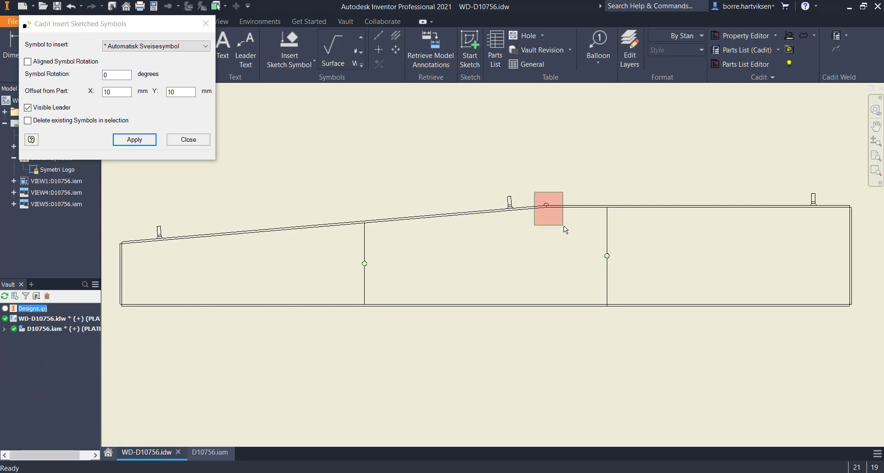
left_click(136, 140)
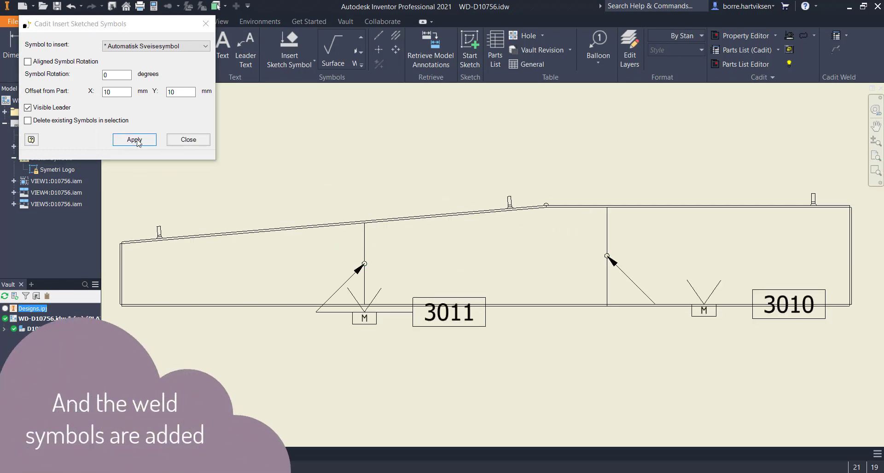
key("Return")
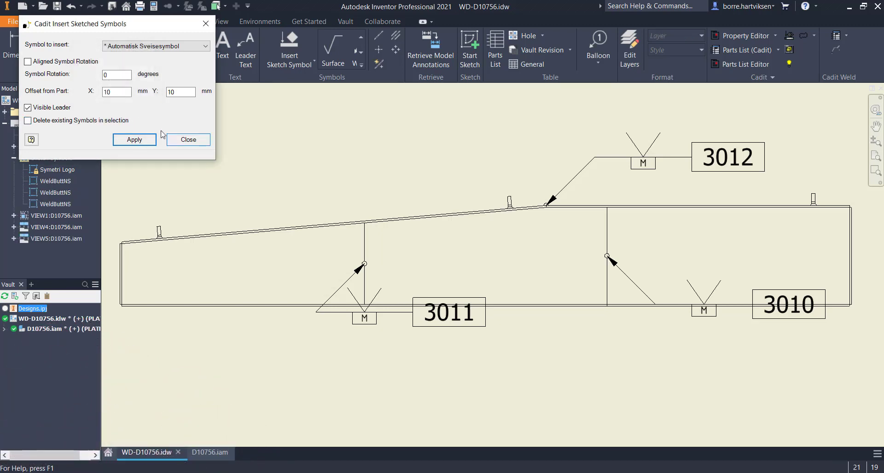
left_click(188, 139)
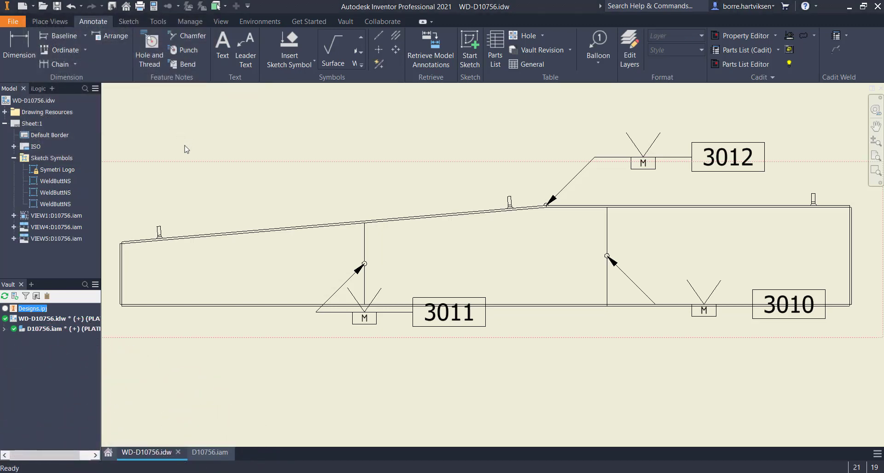
Move weld symbol 3011 above the beam and weld symbol 3010 below it, clear of the view outline
left_click(316, 311)
left_click_drag(315, 312, 391, 153)
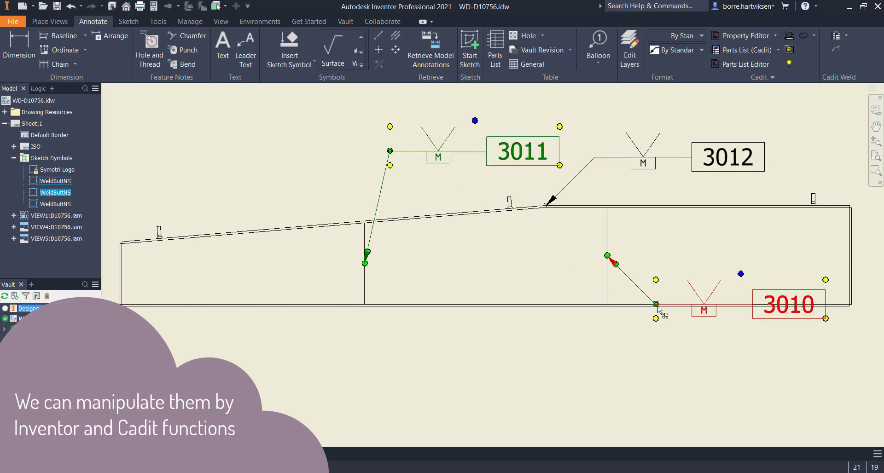
left_click_drag(658, 309, 691, 362)
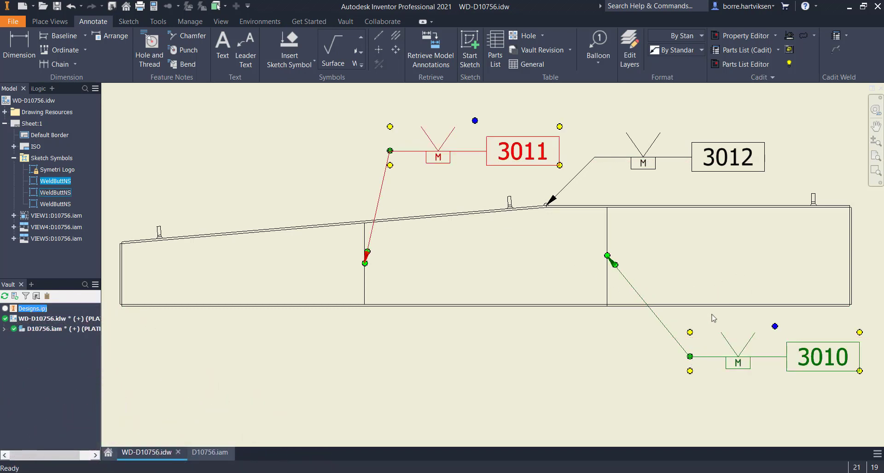
Flip weld symbol 3011 to the other side of its leader and move it left, away from symbol 3012
left_click(837, 51)
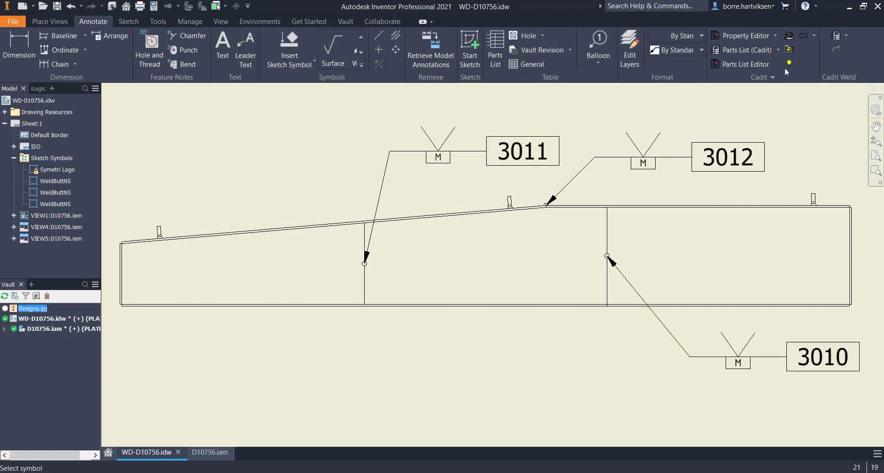
left_click(545, 147)
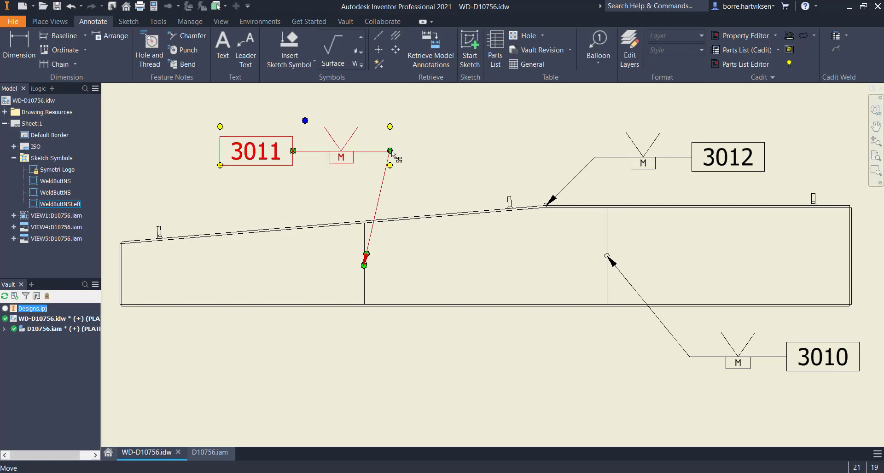
left_click_drag(391, 151, 321, 172)
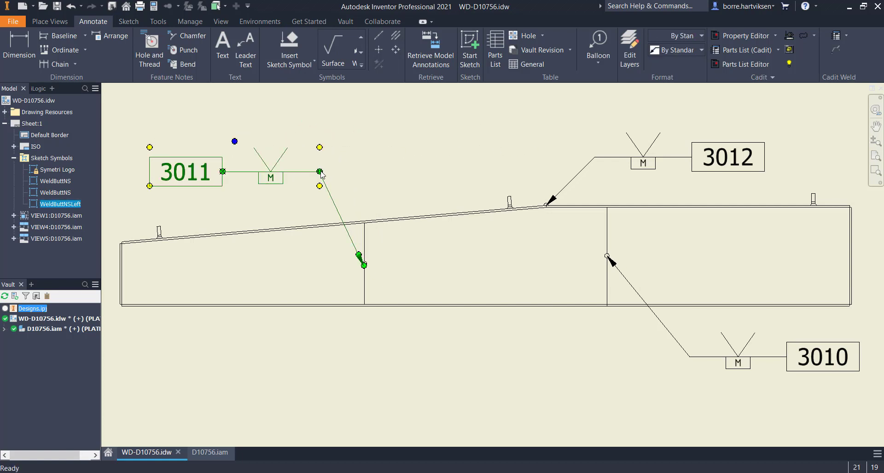
Insert Automatisk Sveisesymbol symbols with visible leaders and 10 mm offsets for the three lifting-lug fillet welds in the lower-left isometric view
left_click(875, 157)
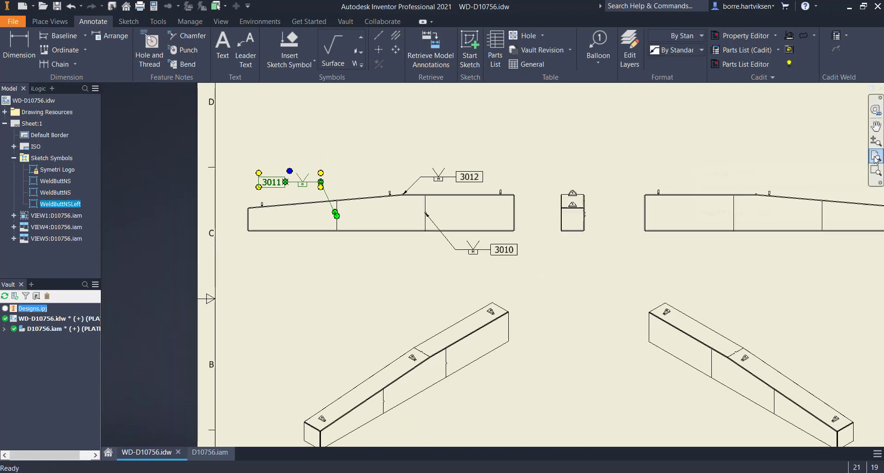
left_click(407, 131)
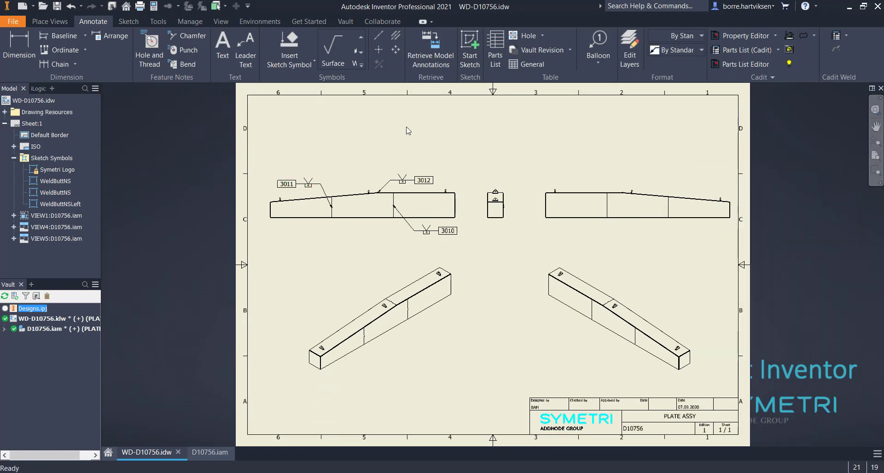
key("z")
mouse_move(291, 259)
left_mouse_down()
mouse_move(350, 329)
mouse_move(417, 388)
left_mouse_up()
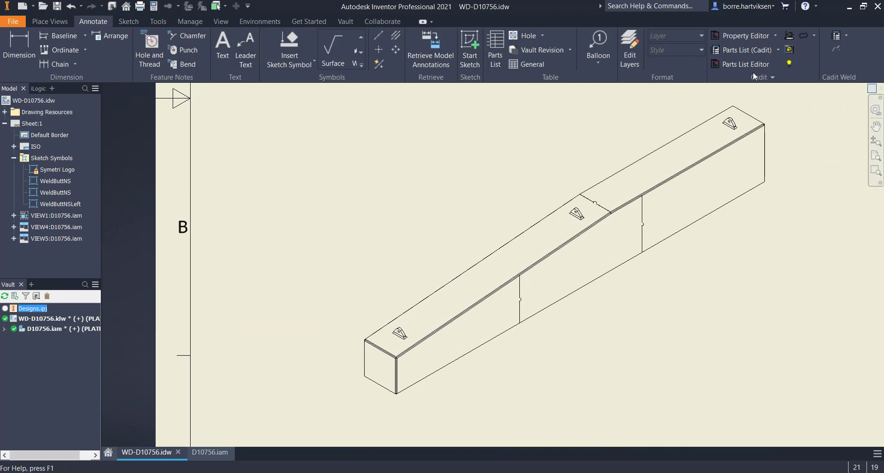
left_click(794, 33)
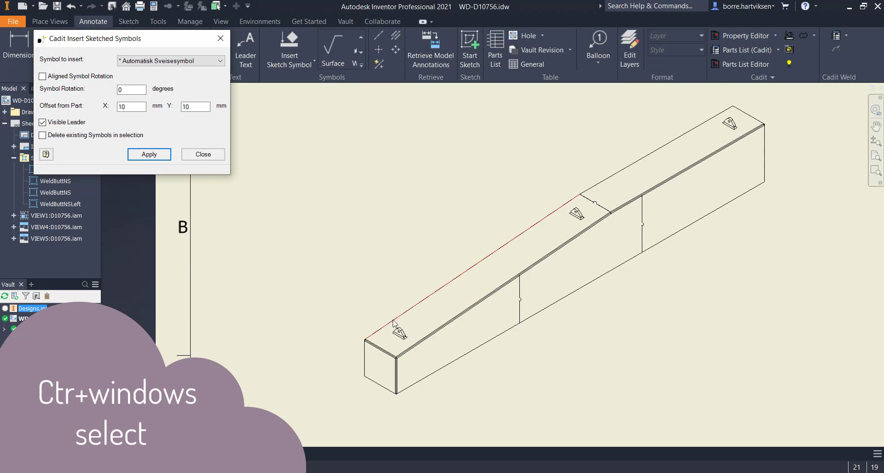
left_click_drag(389, 323, 400, 341, "ctrl")
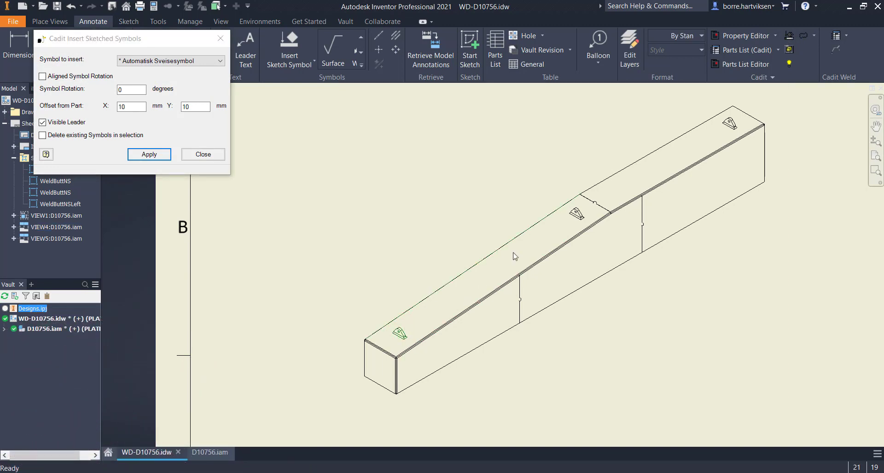
left_click_drag(564, 208, 590, 233, "ctrl")
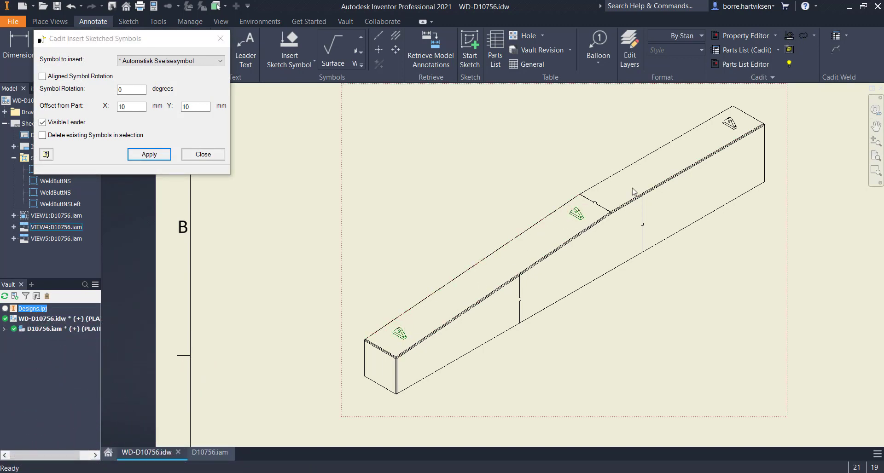
left_click_drag(719, 115, 741, 135, "ctrl")
left_click(164, 156)
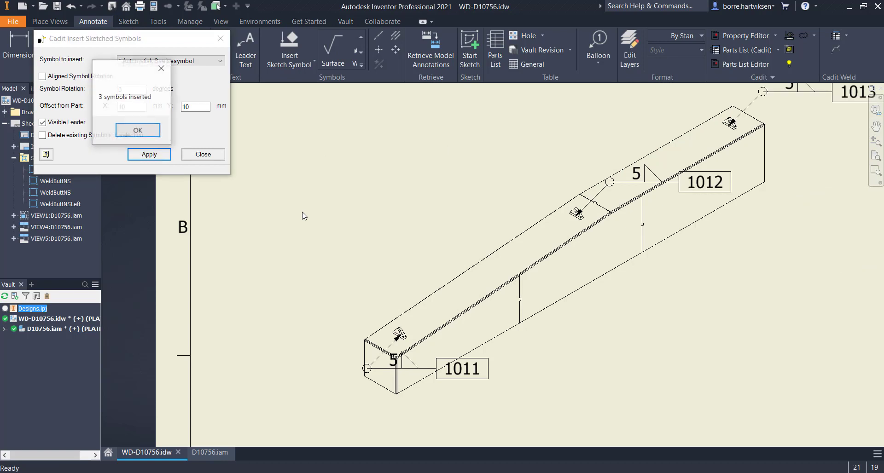
left_click(138, 130)
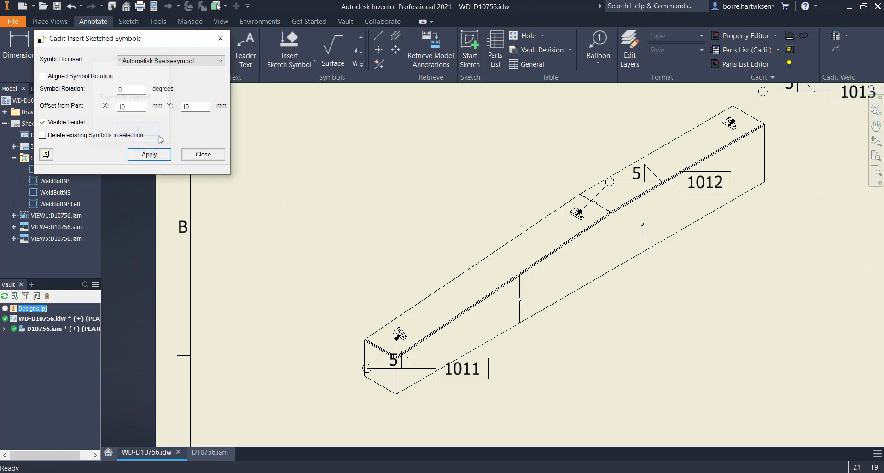
left_click(203, 154)
Move weld symbols 1011, 1012 and 1013 above the beam in the lower-left isometric view, clear of its outline
mouse_move(368, 368)
left_mouse_down()
mouse_move(408, 316)
mouse_move(426, 164)
left_mouse_up()
left_click_drag(610, 182, 584, 100)
scroll(483, 368, "down", 5)
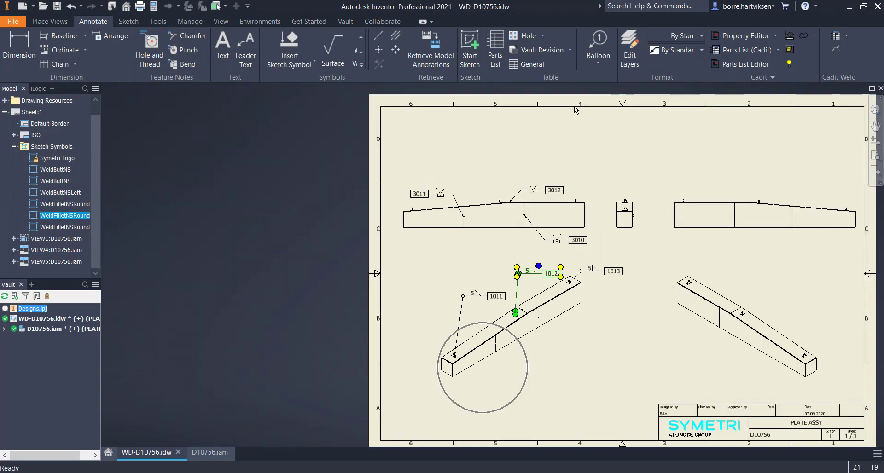
scroll(579, 253, "up", 4)
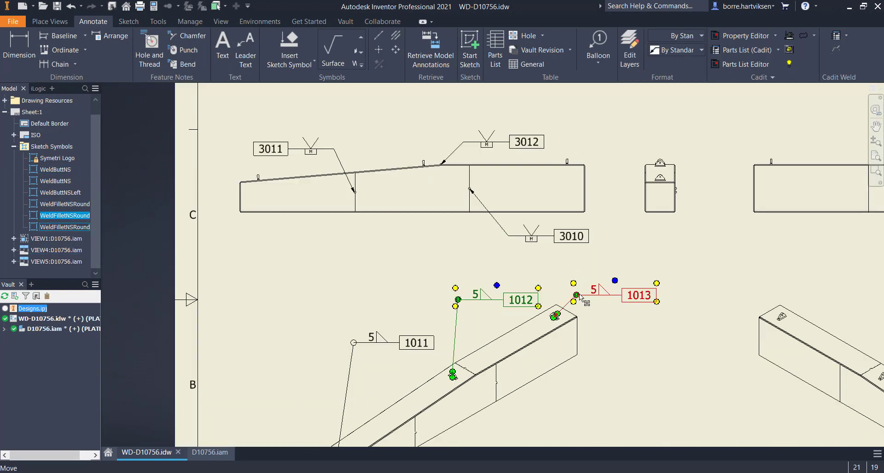
left_click_drag(579, 297, 571, 284)
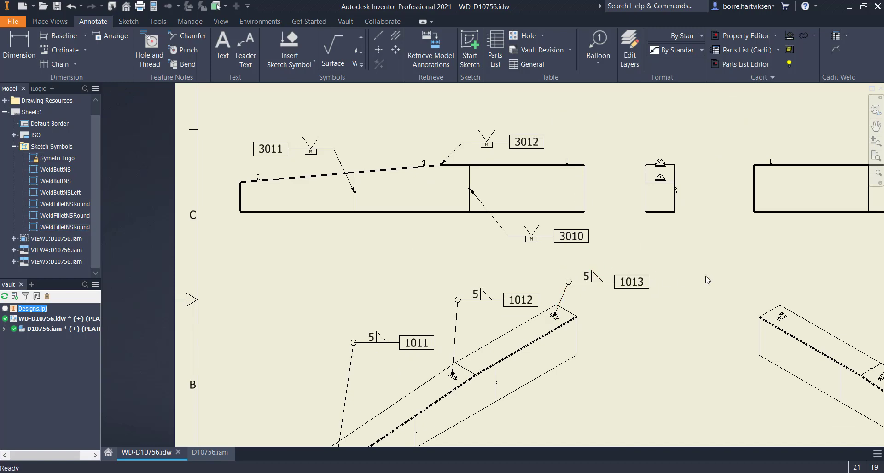
Insert the Weld List and Weld No Series List tables along the sheet's upper border and inspect both up close
left_click(875, 156)
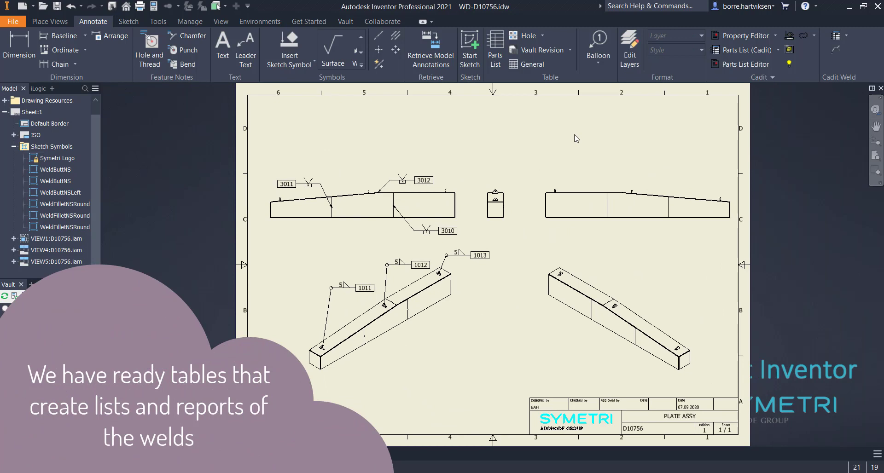
left_click(834, 51)
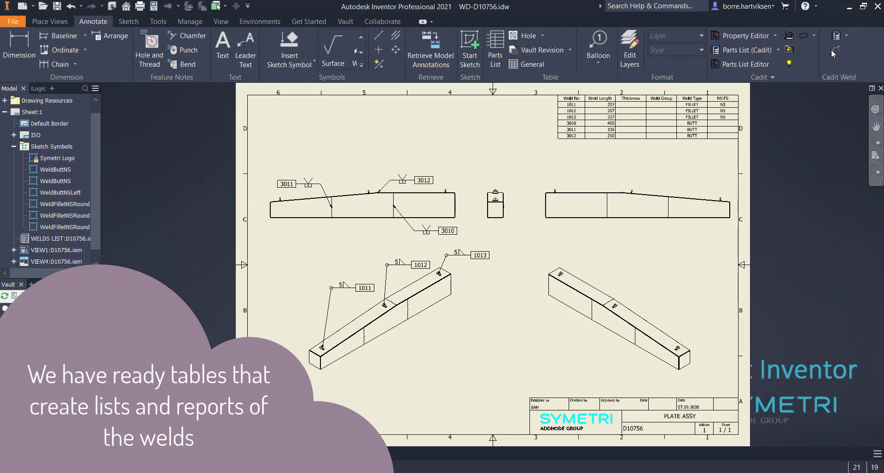
left_click(847, 37)
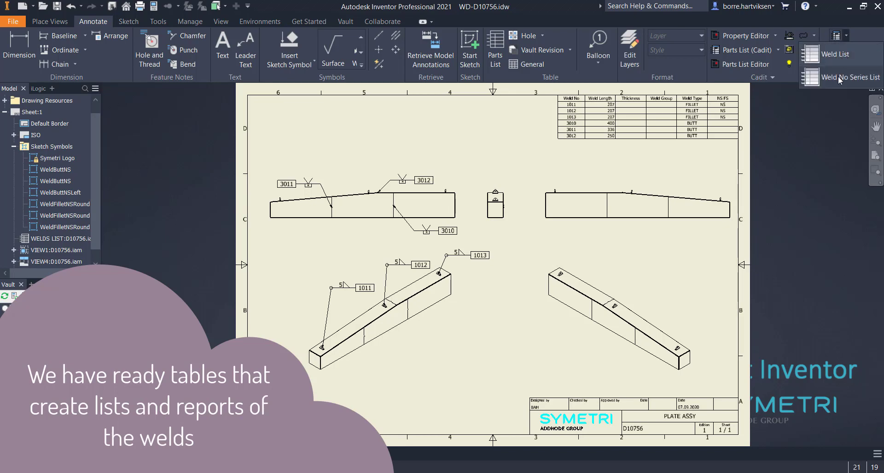
left_click(838, 78)
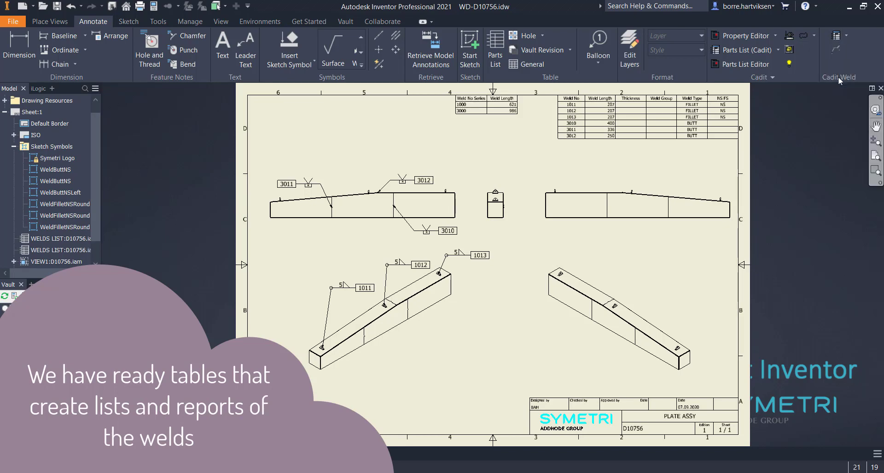
left_click(876, 172)
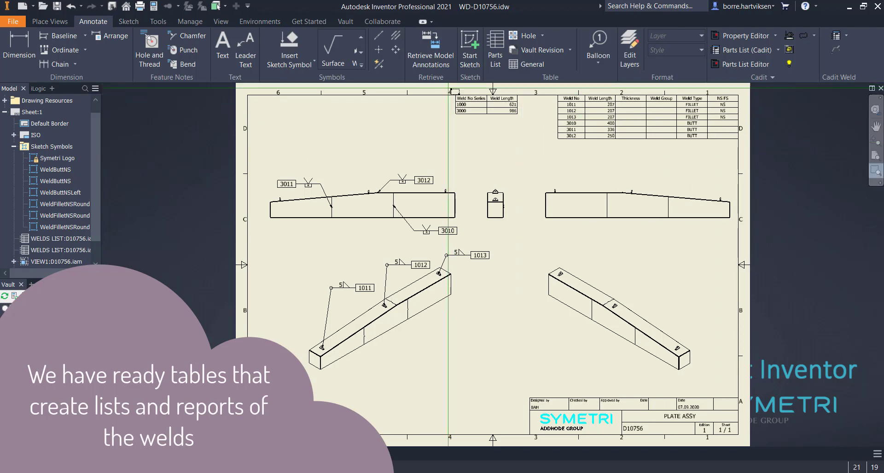
left_click(451, 88)
left_click(757, 137)
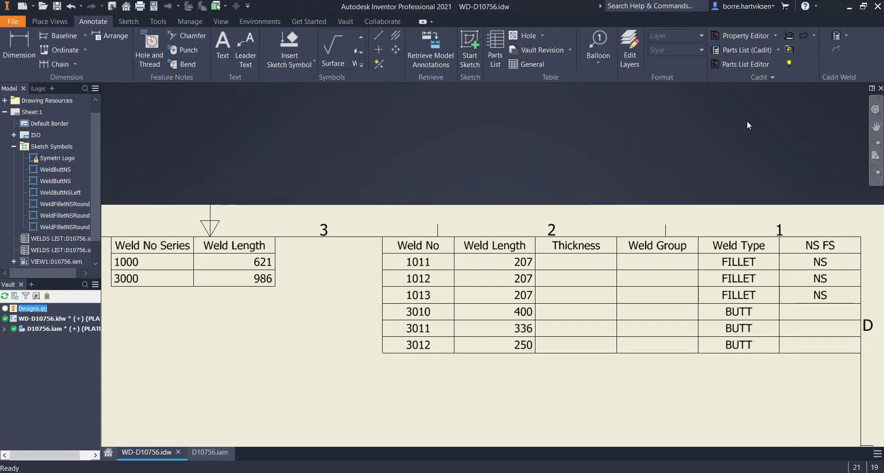
left_click(875, 157)
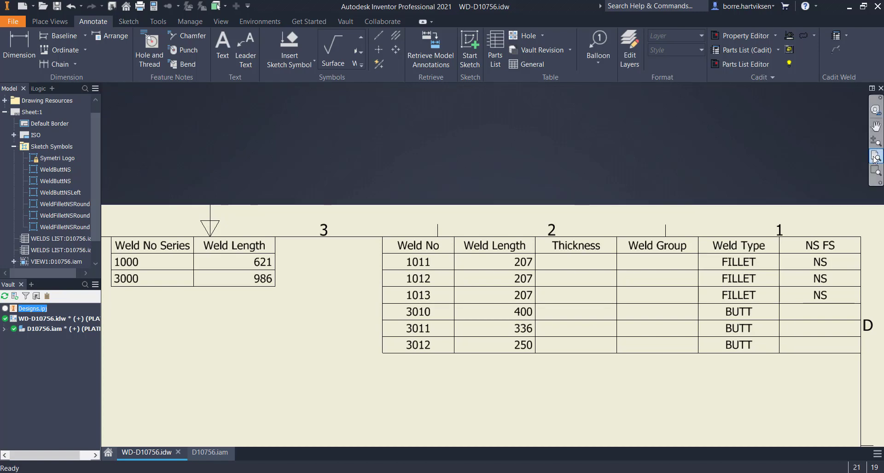